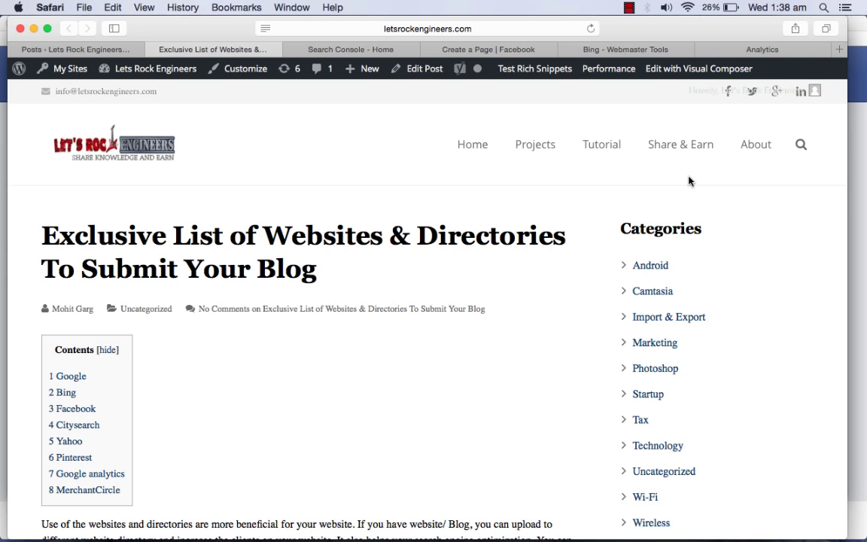
# Review the Search Console site properties, then go to Bing Webmaster Tools and start signing in.
pyautogui.click(348, 48)
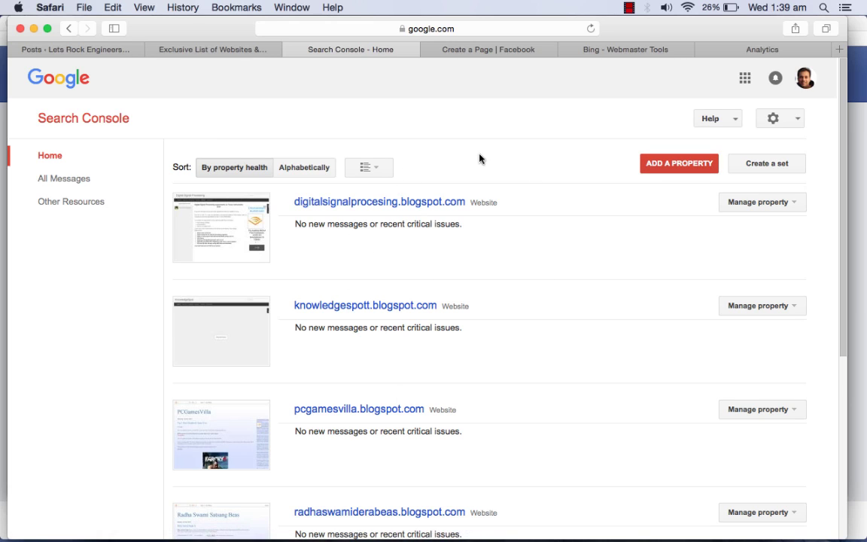
pyautogui.click(243, 48)
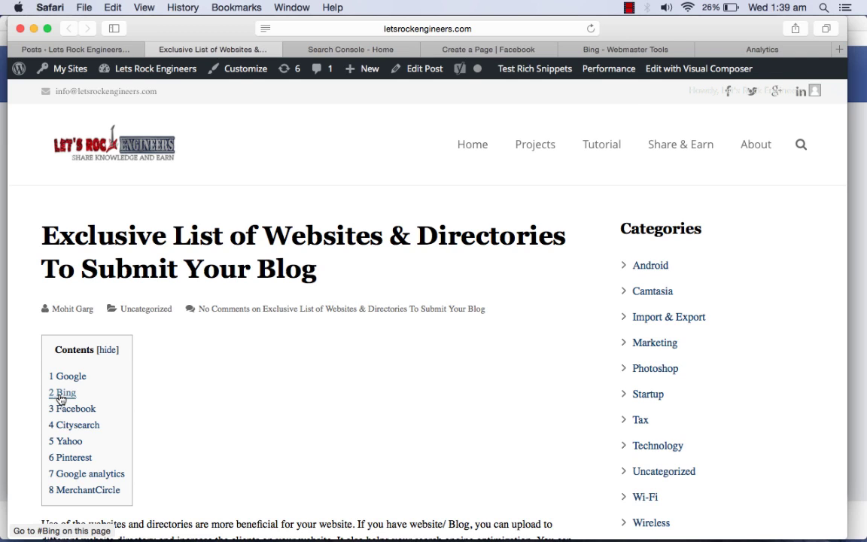
pyautogui.click(624, 51)
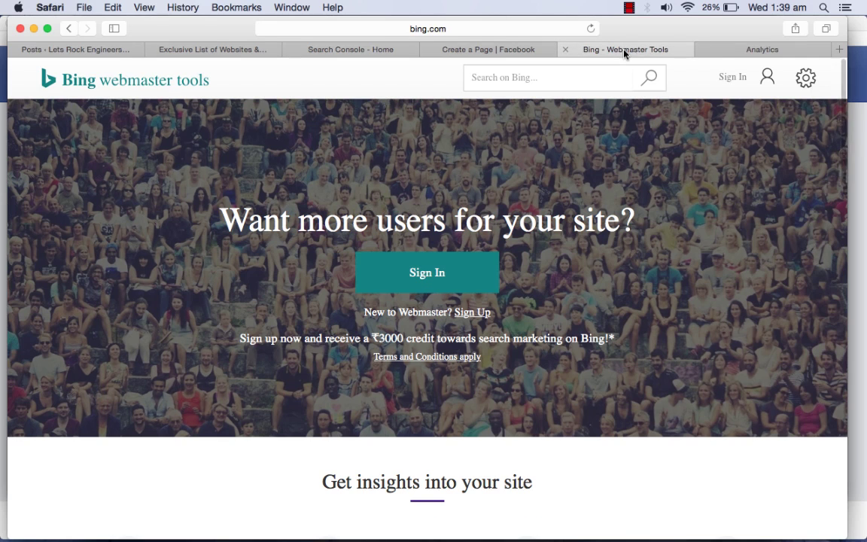
pyautogui.click(432, 282)
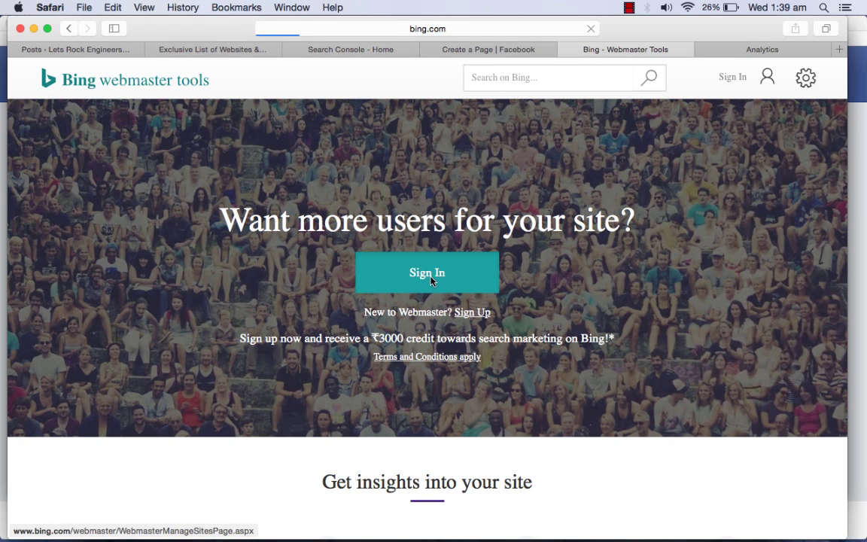
# View Facebook's Create a Page type options, then return to the submission-sites blog post.
pyautogui.click(462, 54)
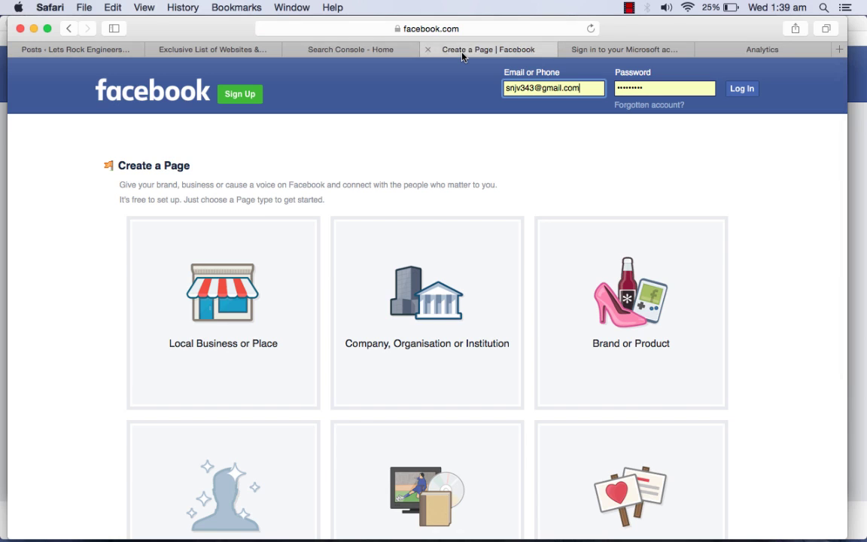
pyautogui.click(254, 49)
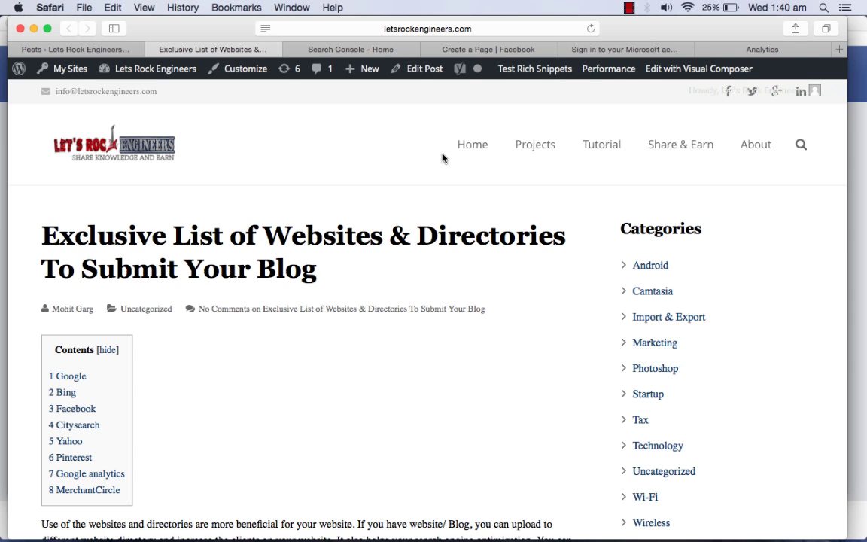
pyautogui.click(506, 54)
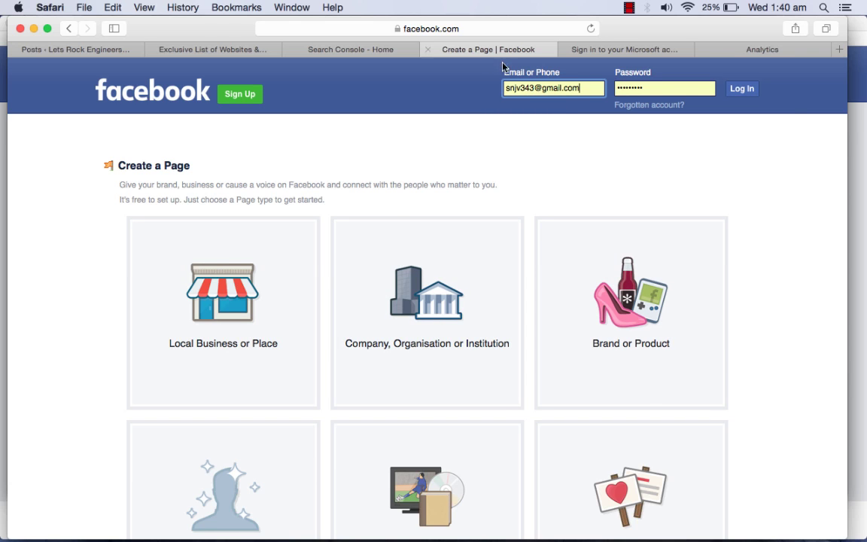
pyautogui.click(383, 51)
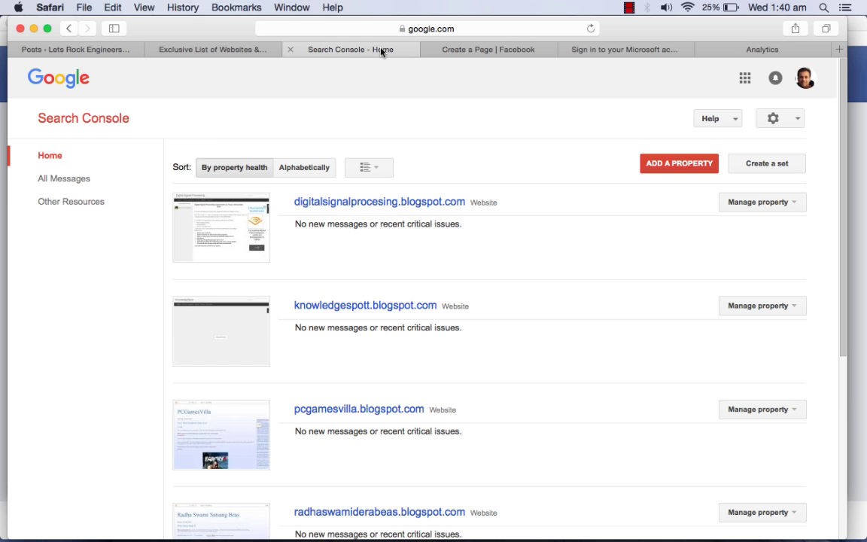
pyautogui.click(248, 49)
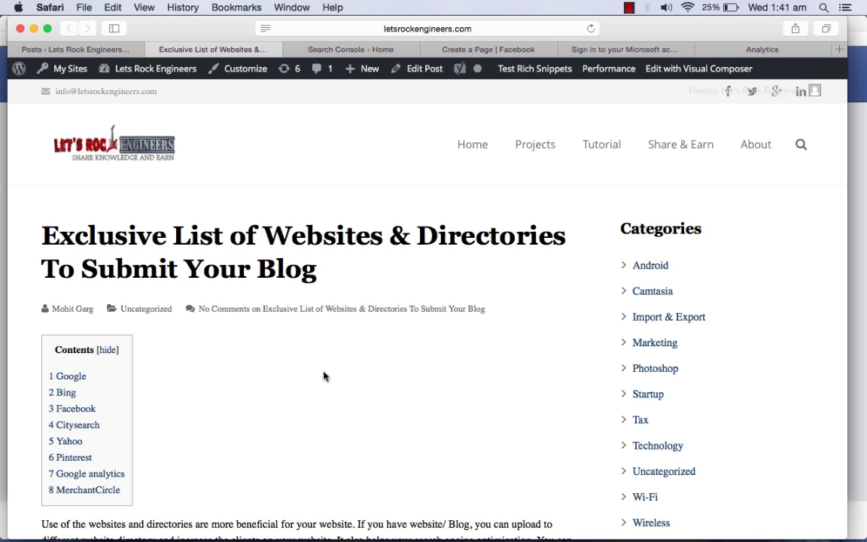
# Open Google Analytics' getting-started page covering sign-up, tracking code and audience insights.
pyautogui.click(758, 52)
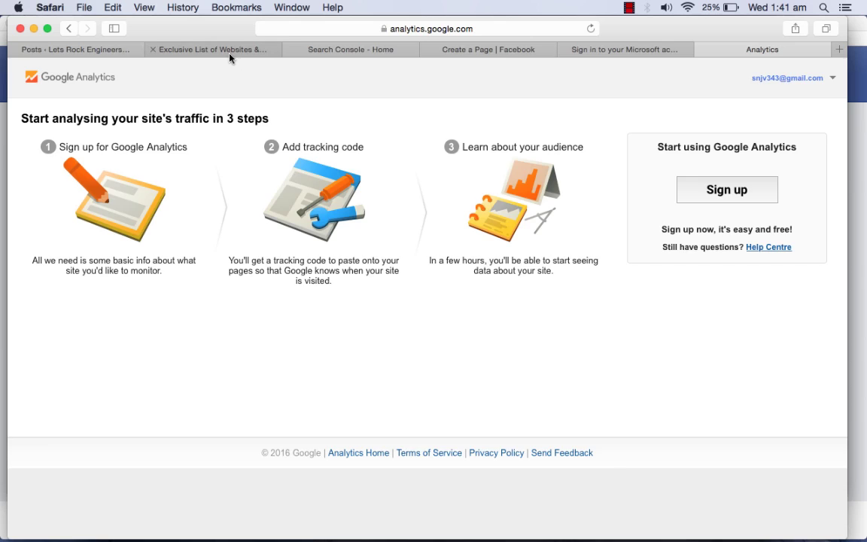
# Switch back to the Lets Rock Engineers post with its eight-entry submission-sites list.
pyautogui.click(206, 49)
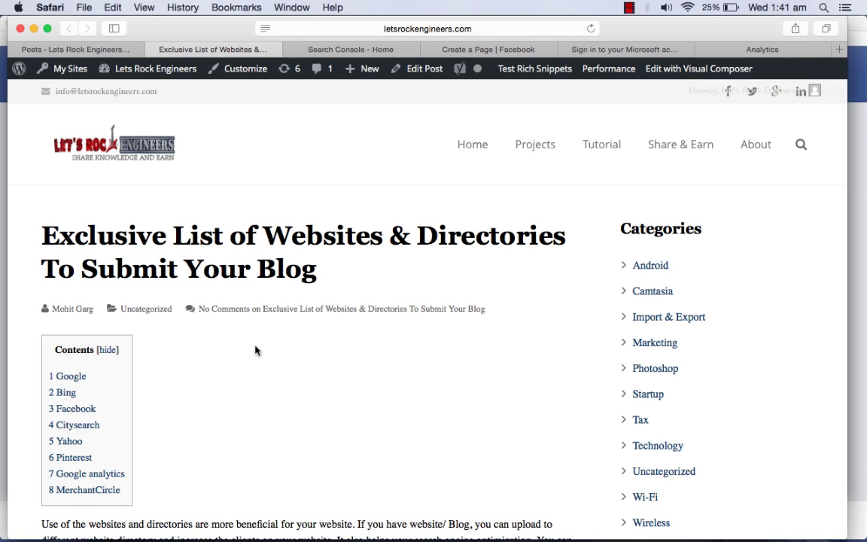